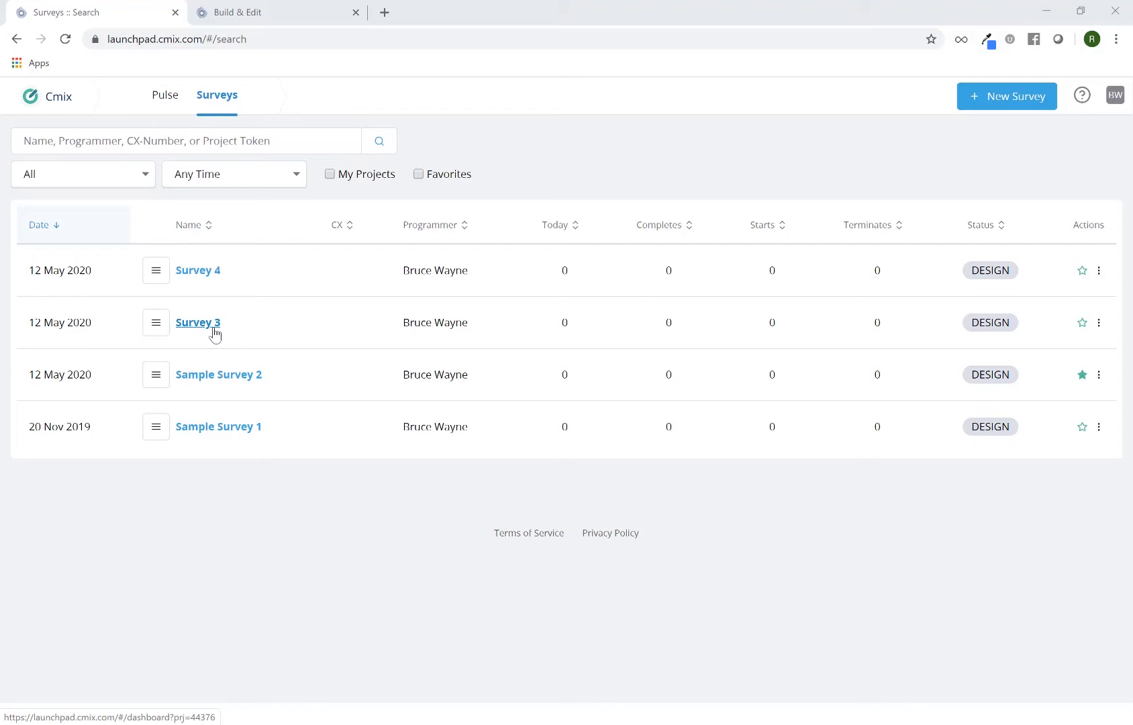
Open Survey 3 in Build & Edit and create a Radio items question named Q1 on Page 1.
click(156, 328)
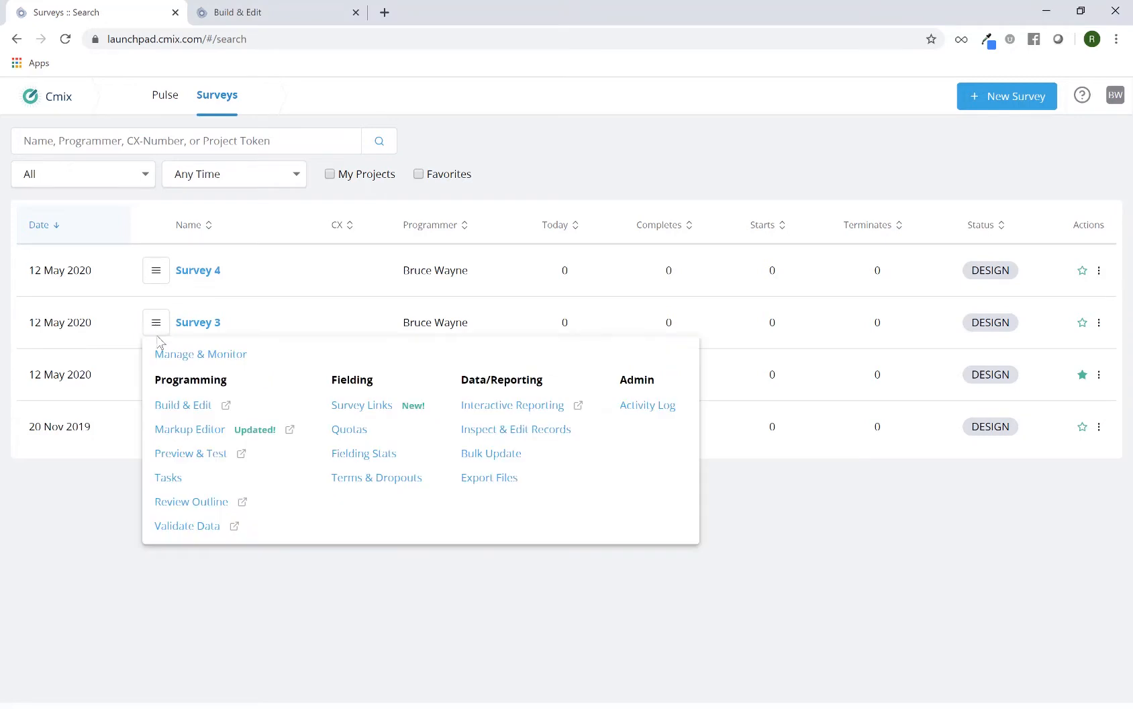
click(183, 410)
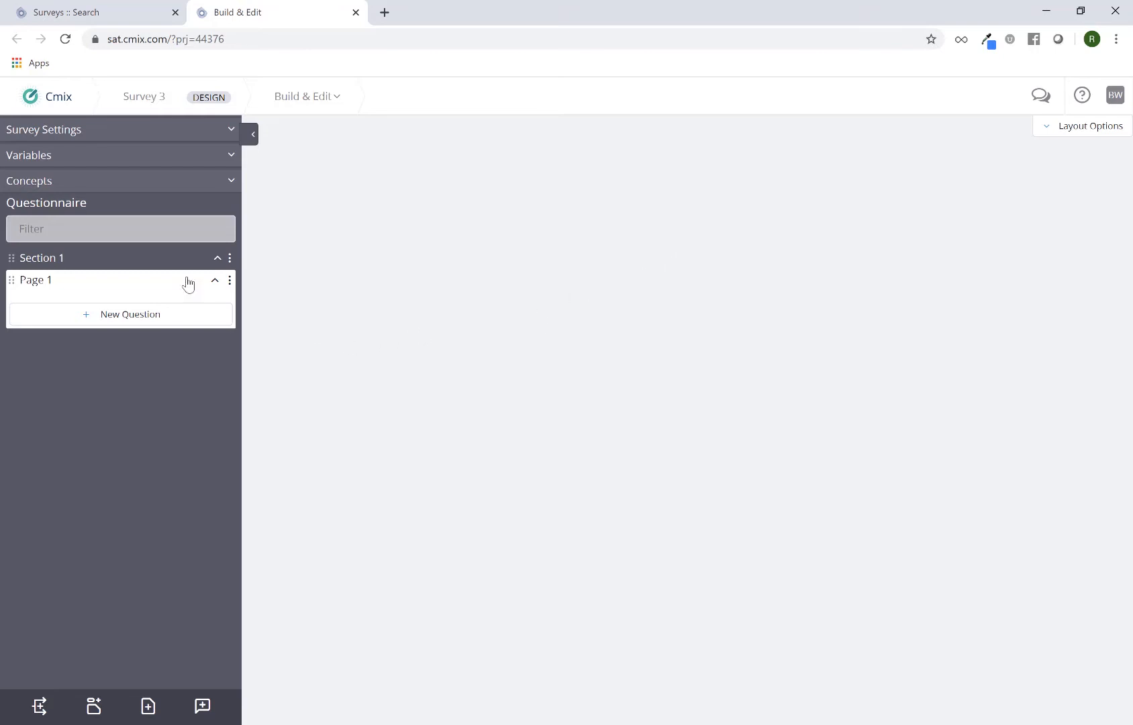
click(121, 324)
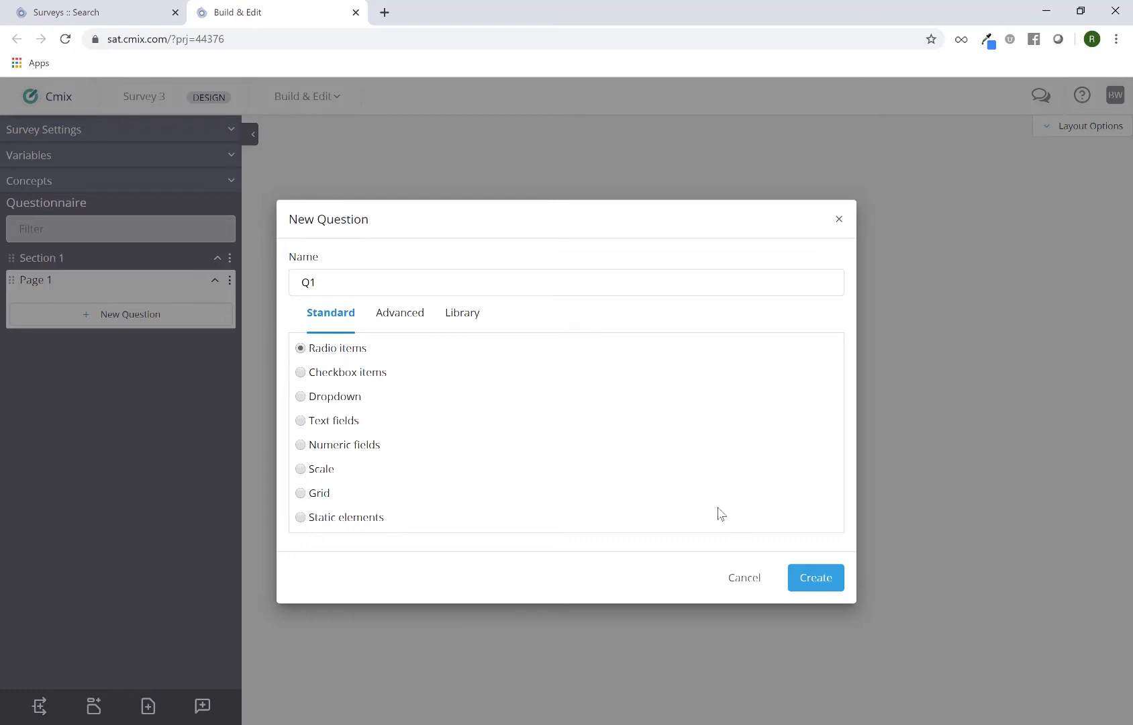
click(804, 570)
double_click(308, 283)
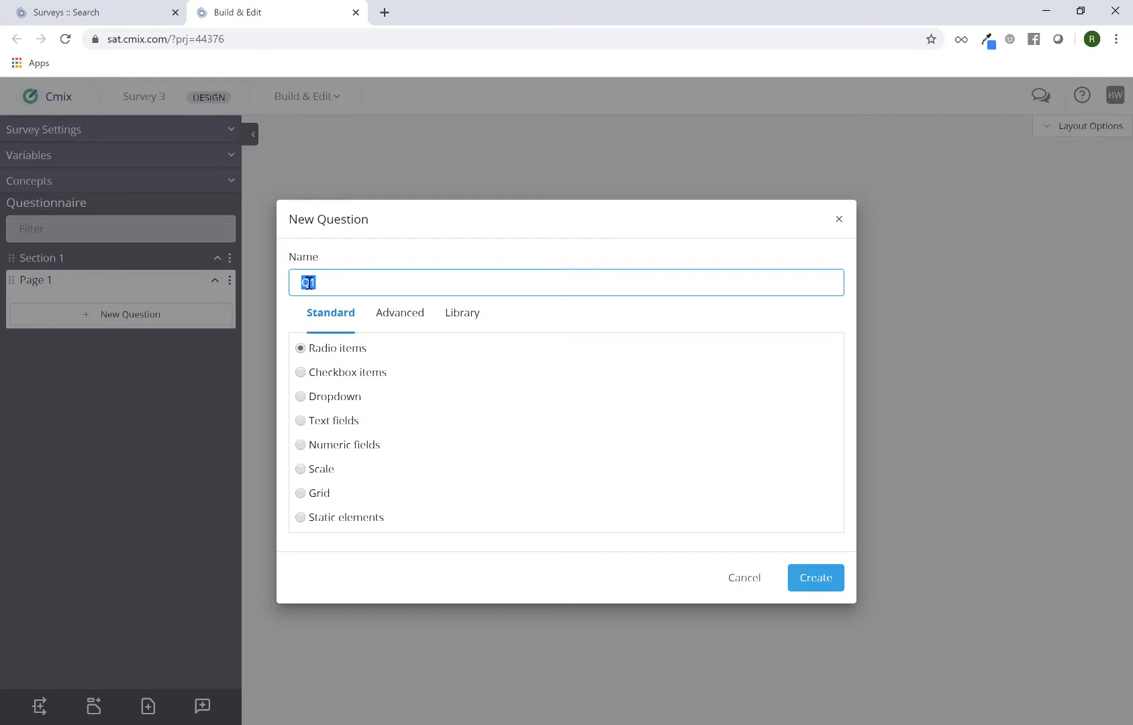
click(386, 287)
click(812, 579)
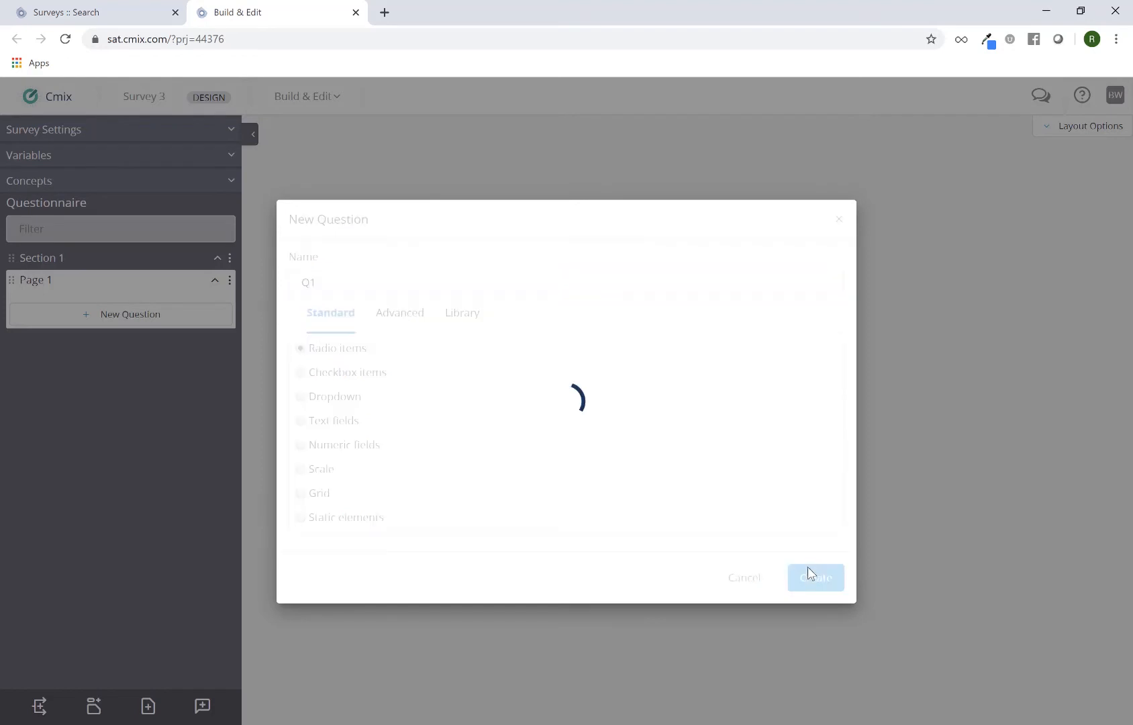
click(171, 310)
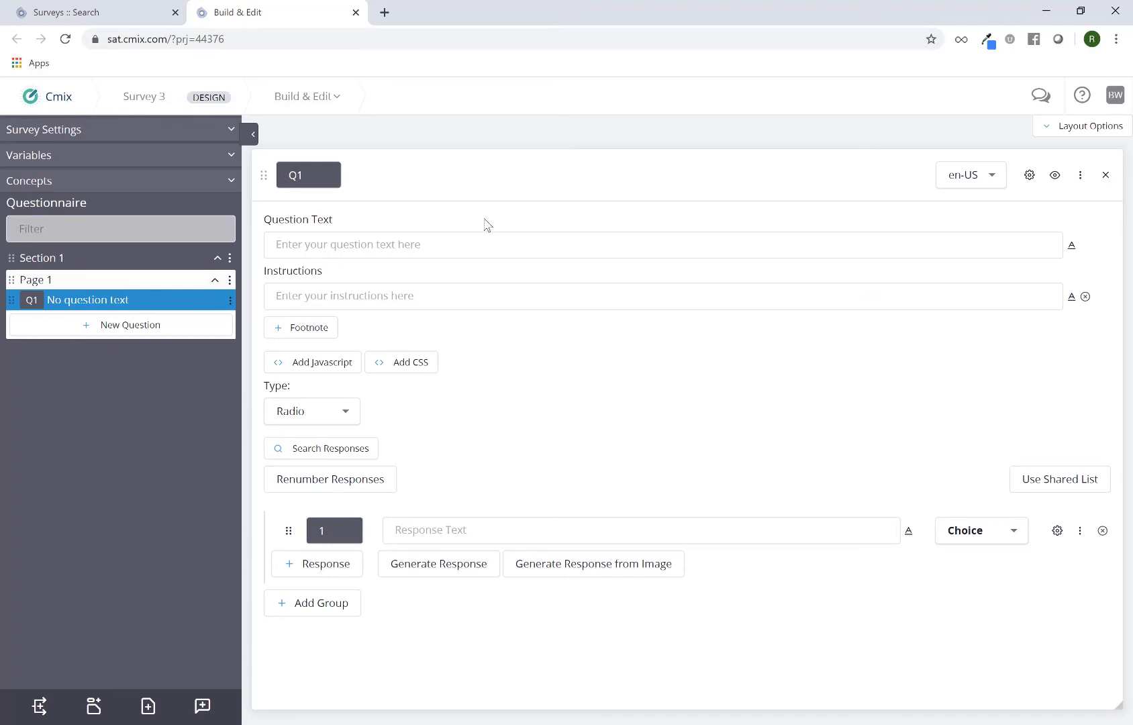
Enter "What is your gender?" as the question text of Q1.
triple_click(309, 225)
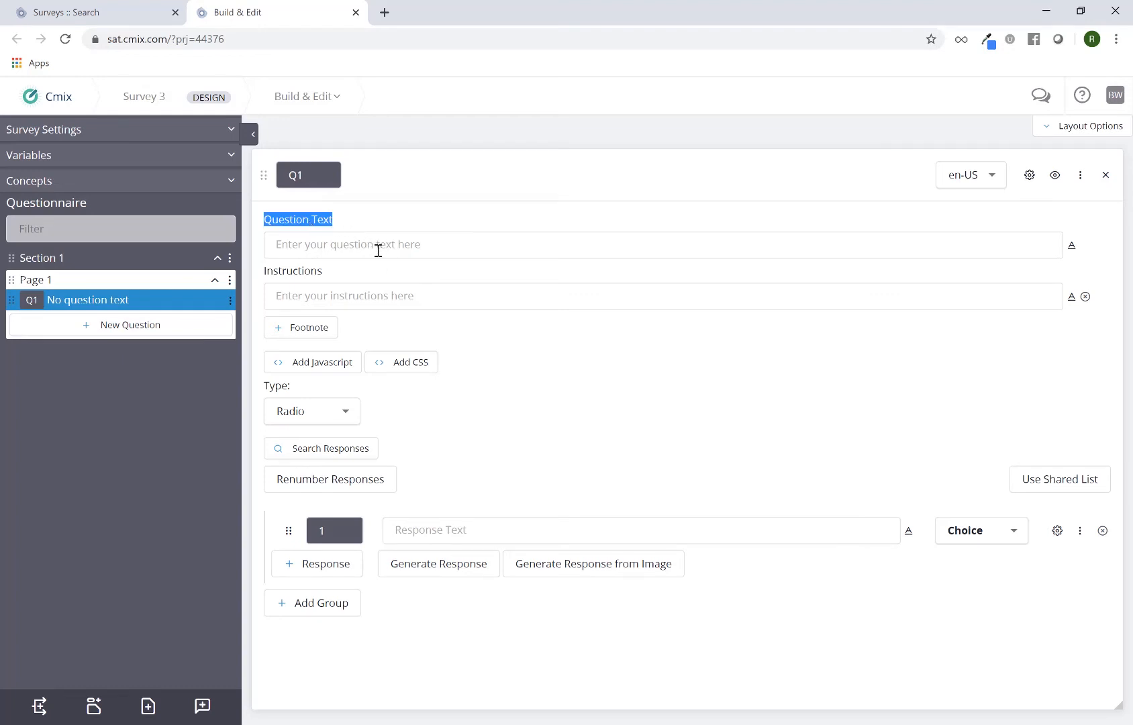
click(378, 248)
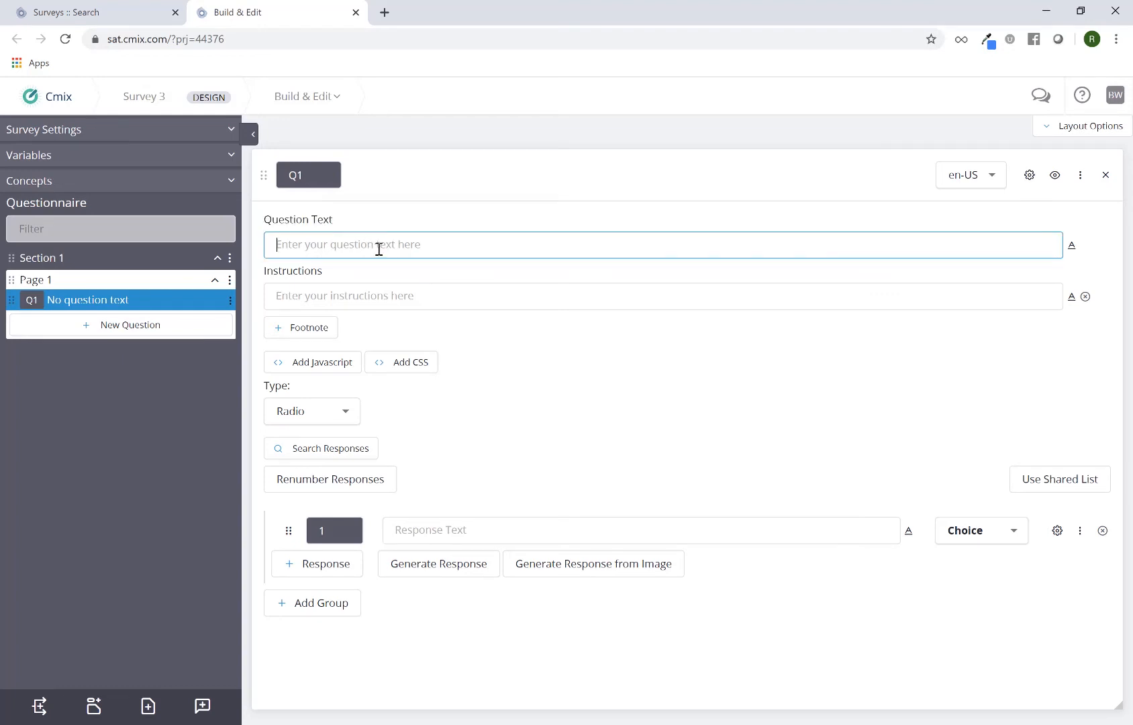
text(What is your gender?)
Enter "(select one)" as the instructions for Q1.
double_click(311, 275)
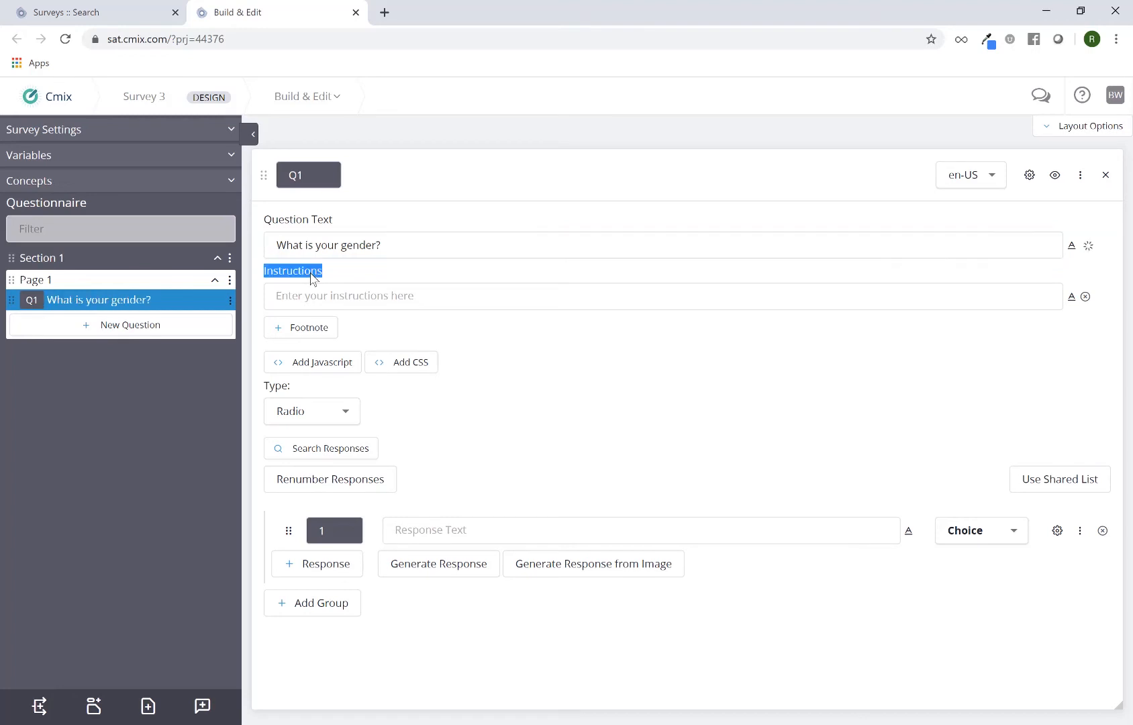
click(389, 296)
text(()
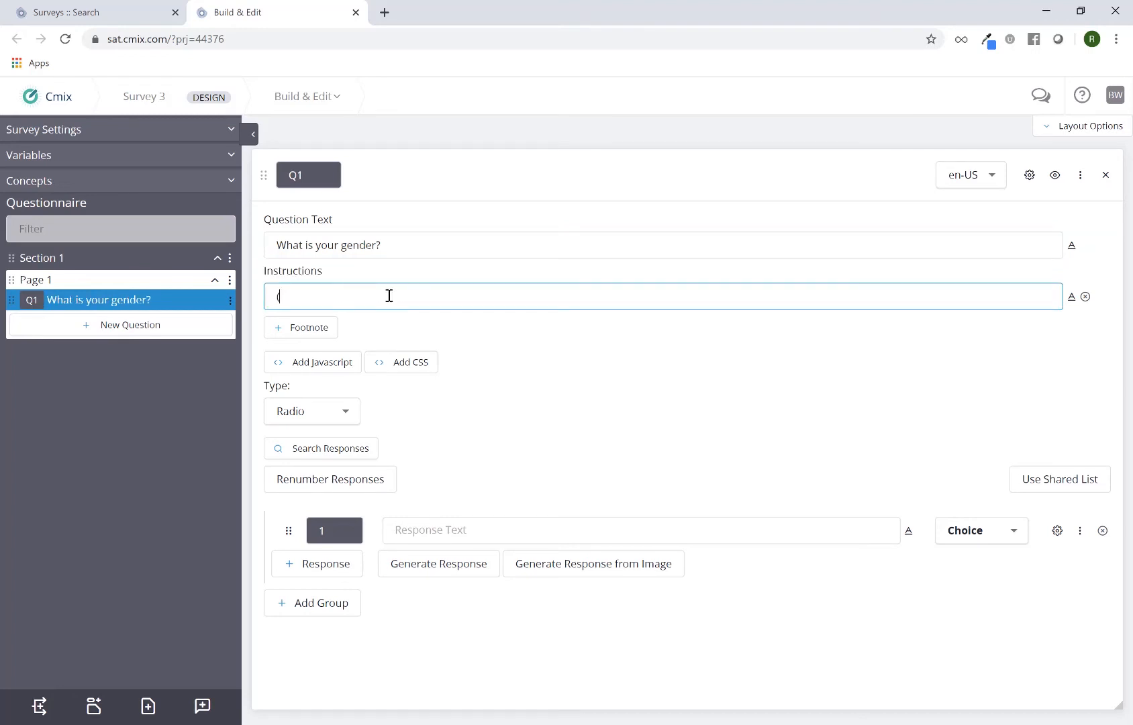
text(select one))
click(537, 361)
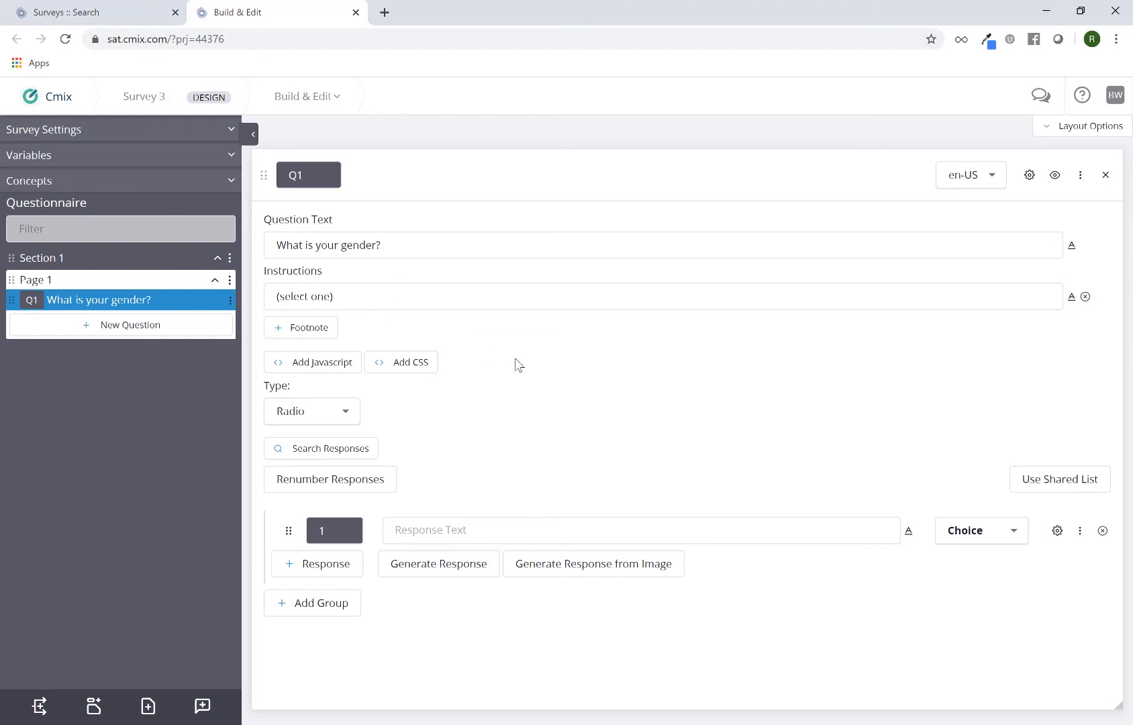
Add the responses "Male" and "Female" to Q1 as choices 1 and 2.
click(444, 529)
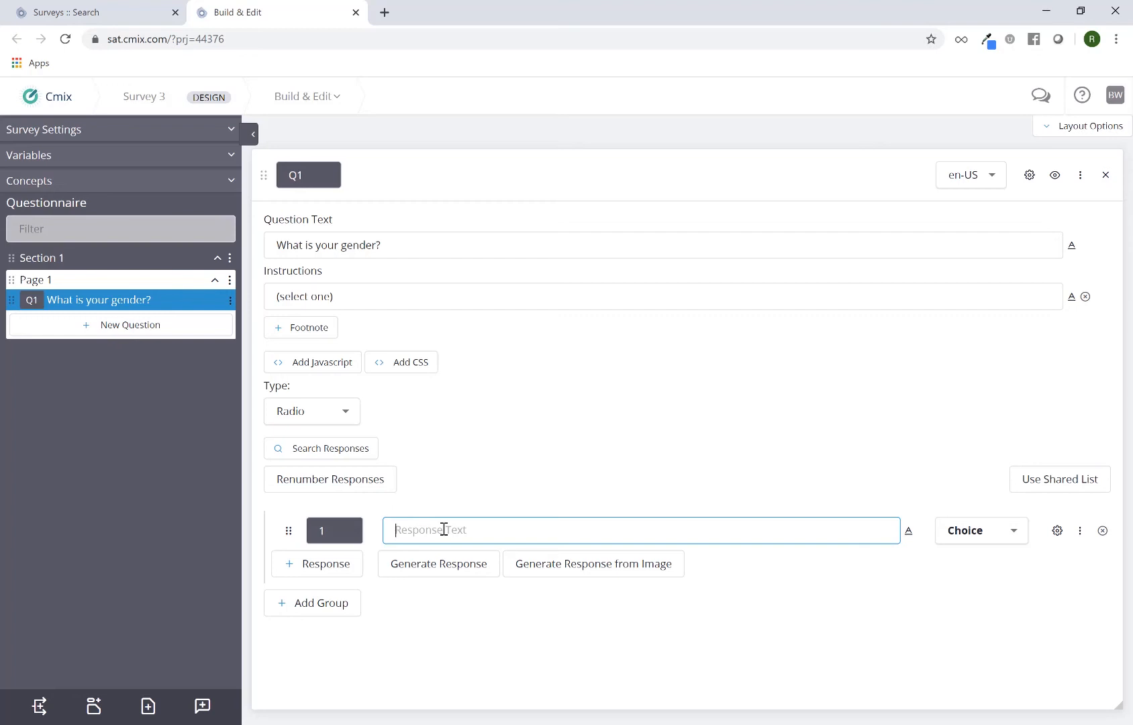
text(Male)
key(Return)
text(F)
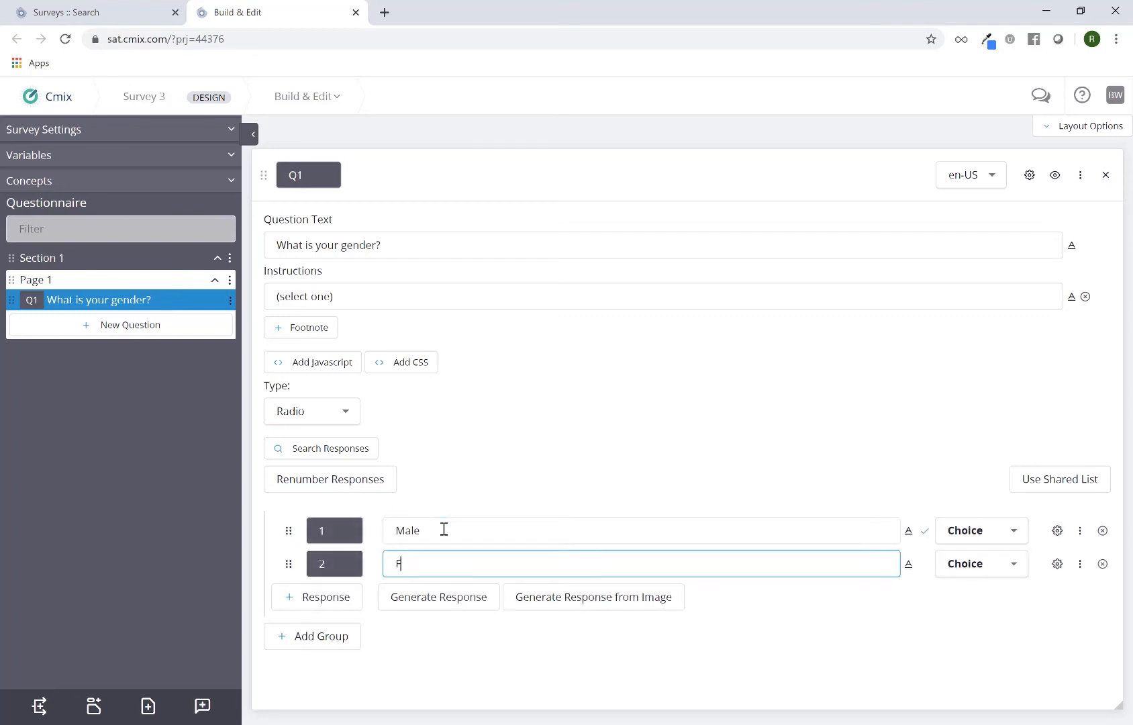
text(emale)
click(499, 475)
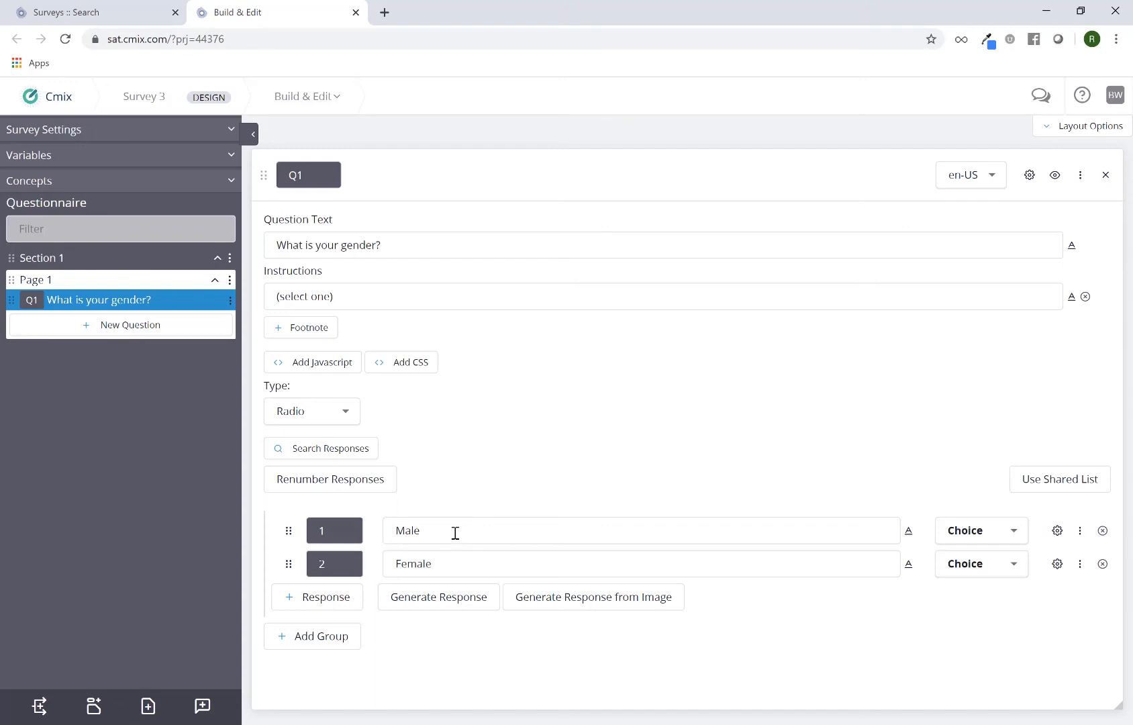
drag(456, 533, 394, 528)
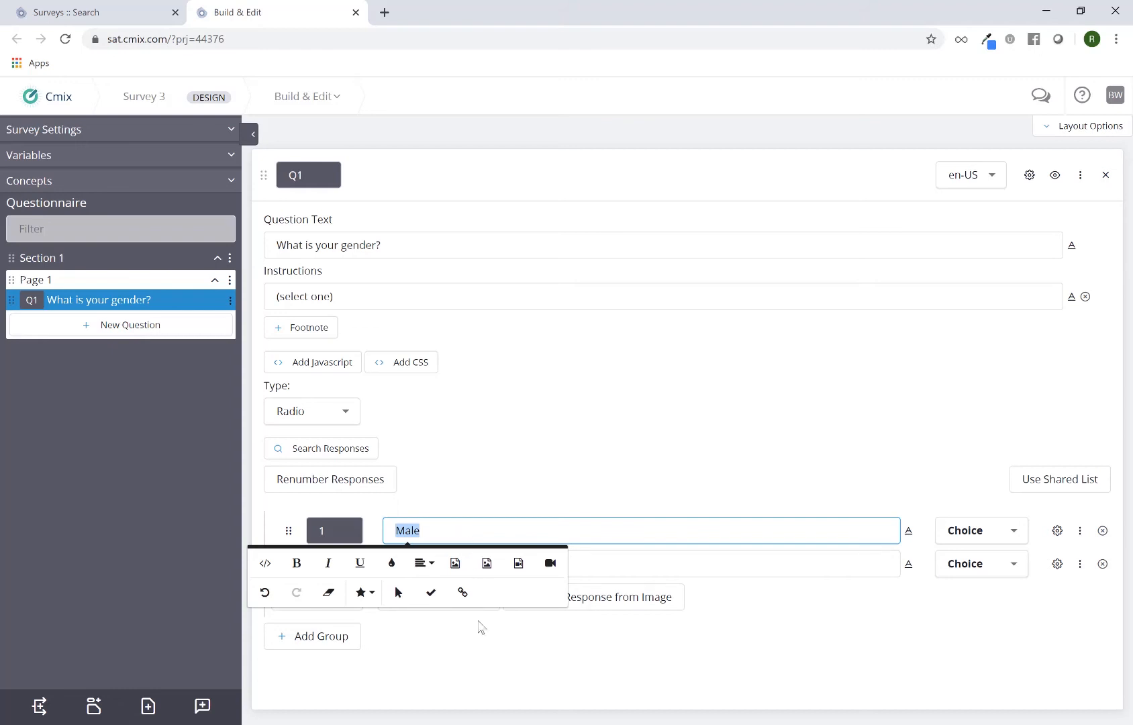
click(495, 492)
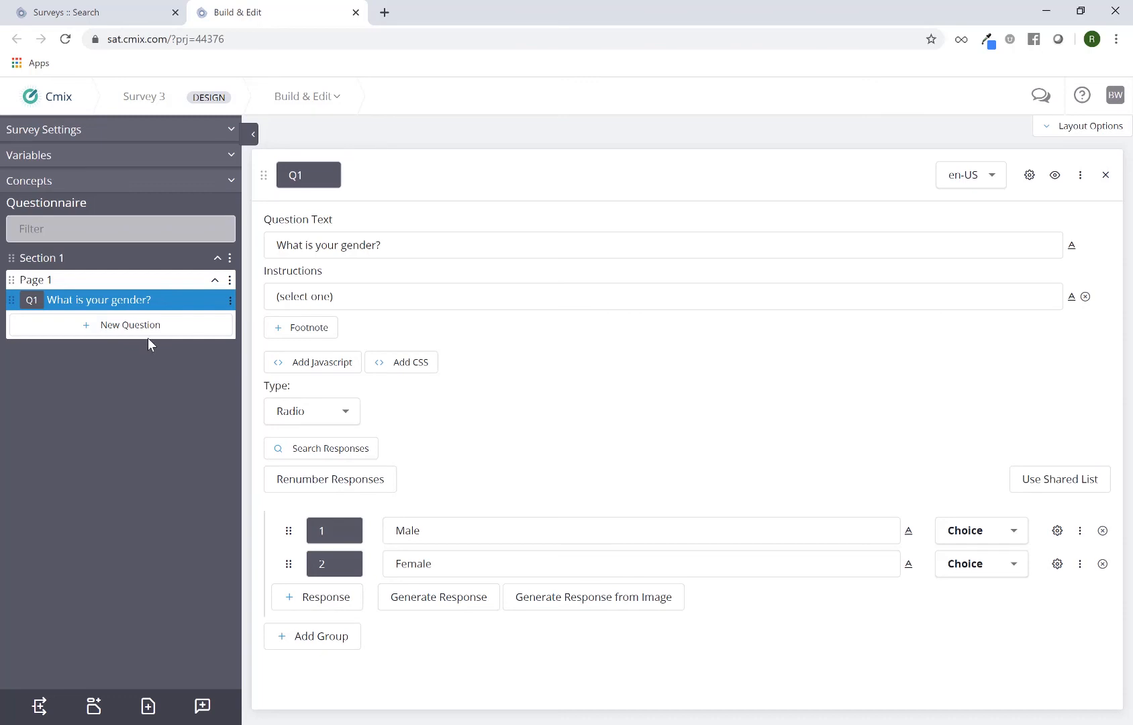
Add a page at the end of the section and create Radio items question Q2 with placement End of Section (New Page).
click(148, 707)
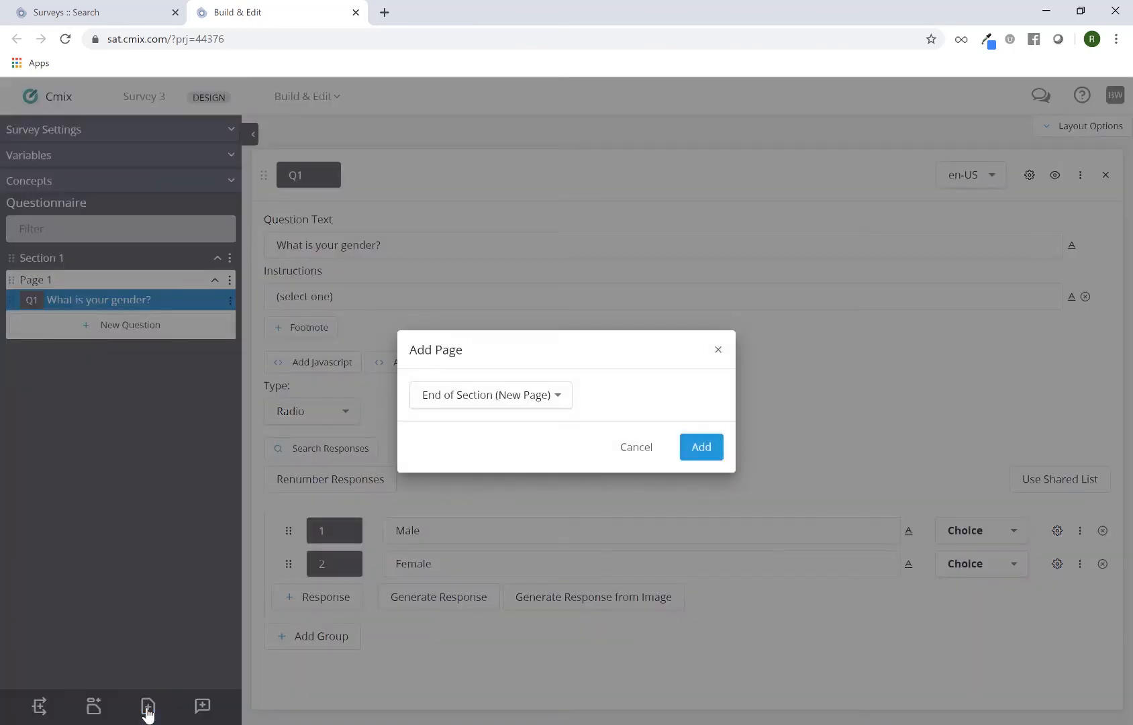
click(700, 449)
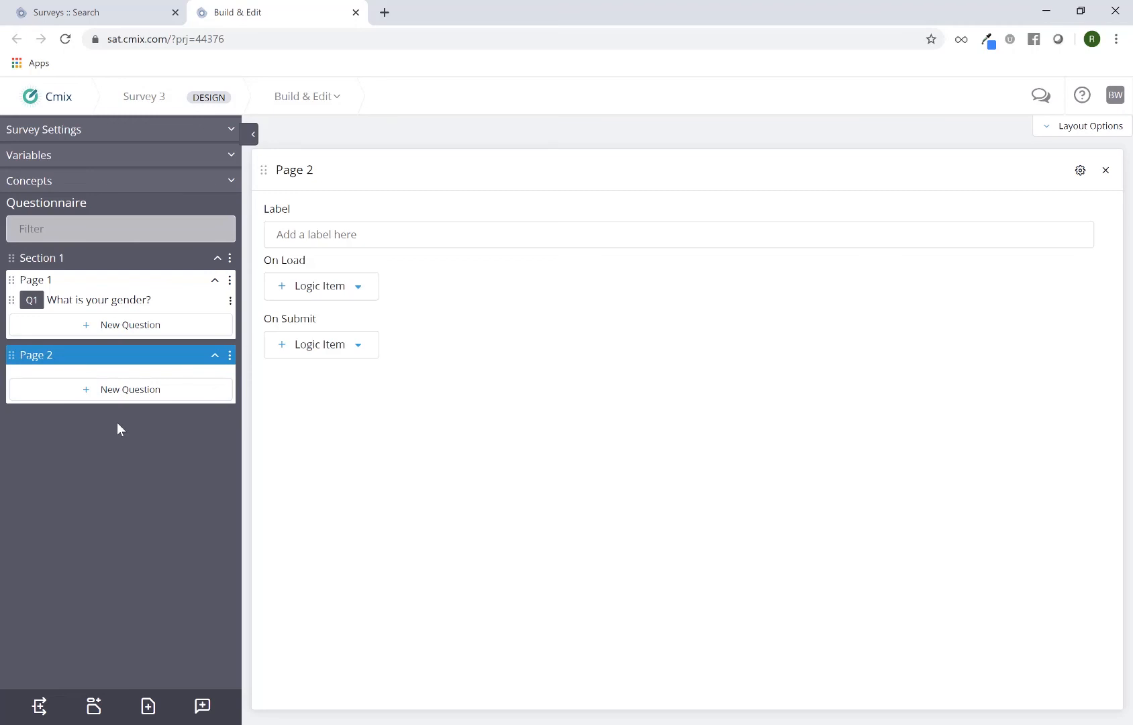
click(204, 706)
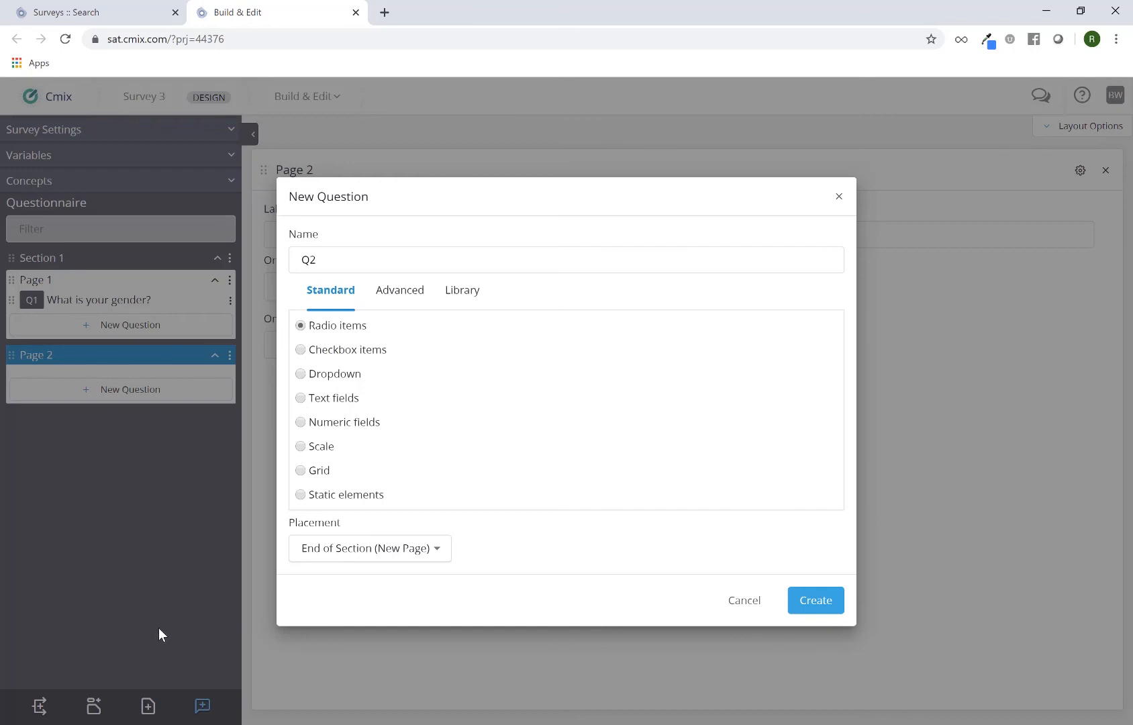
click(355, 557)
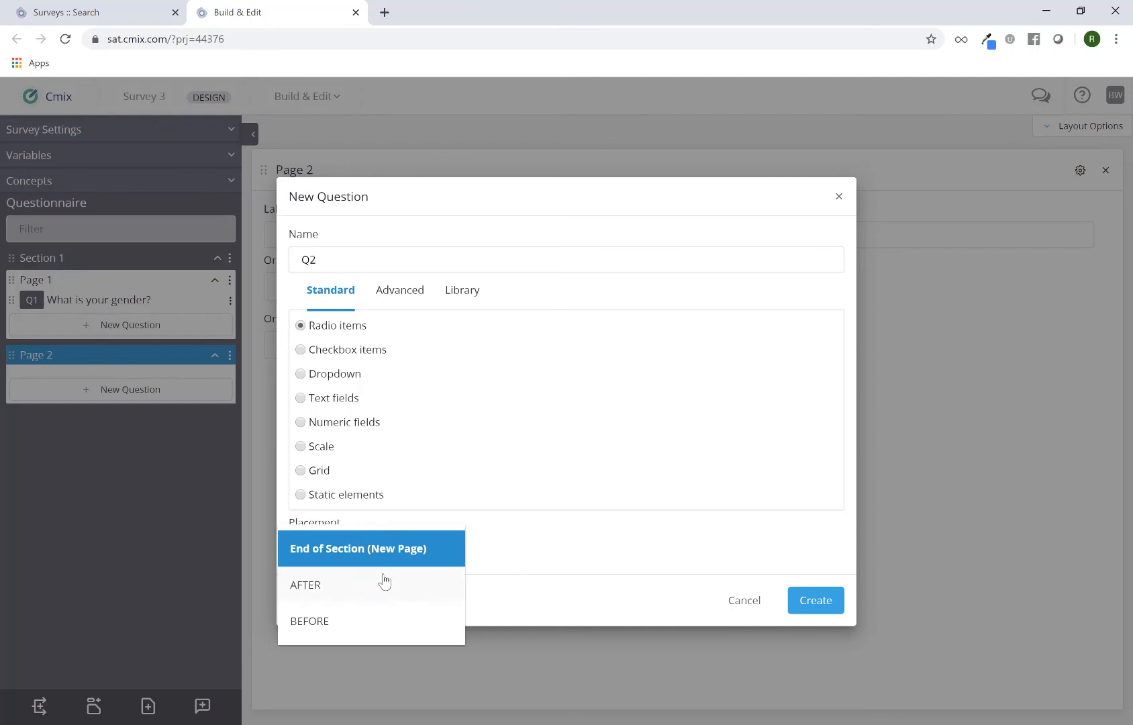
click(560, 544)
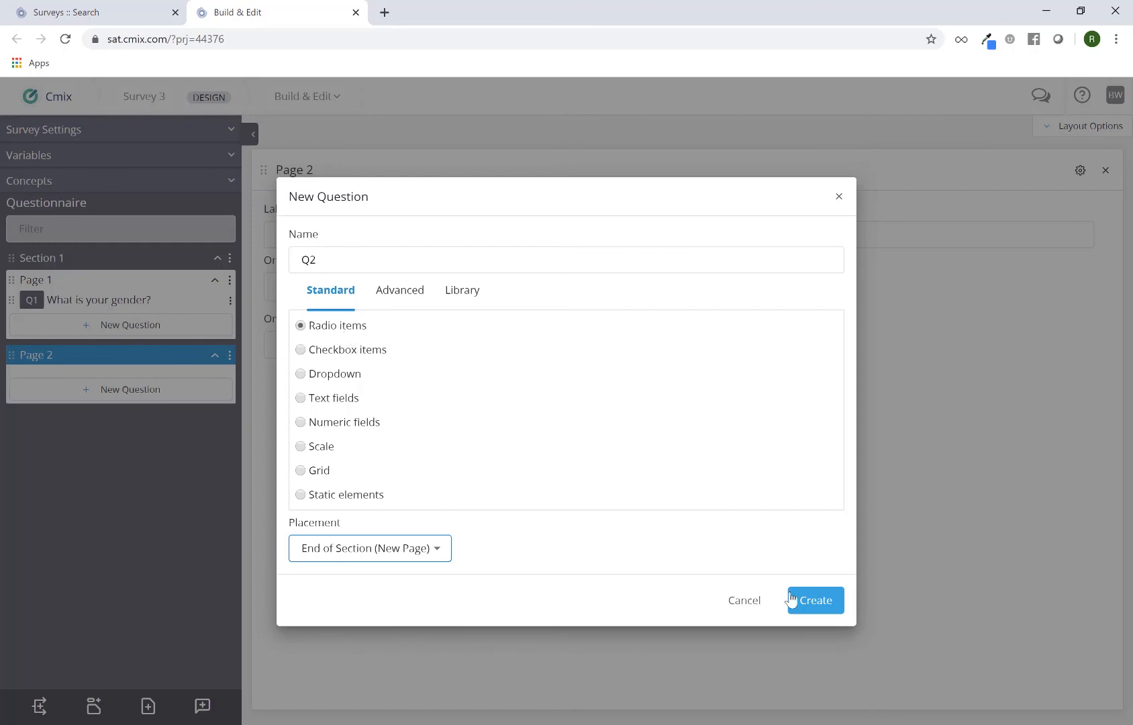
click(816, 604)
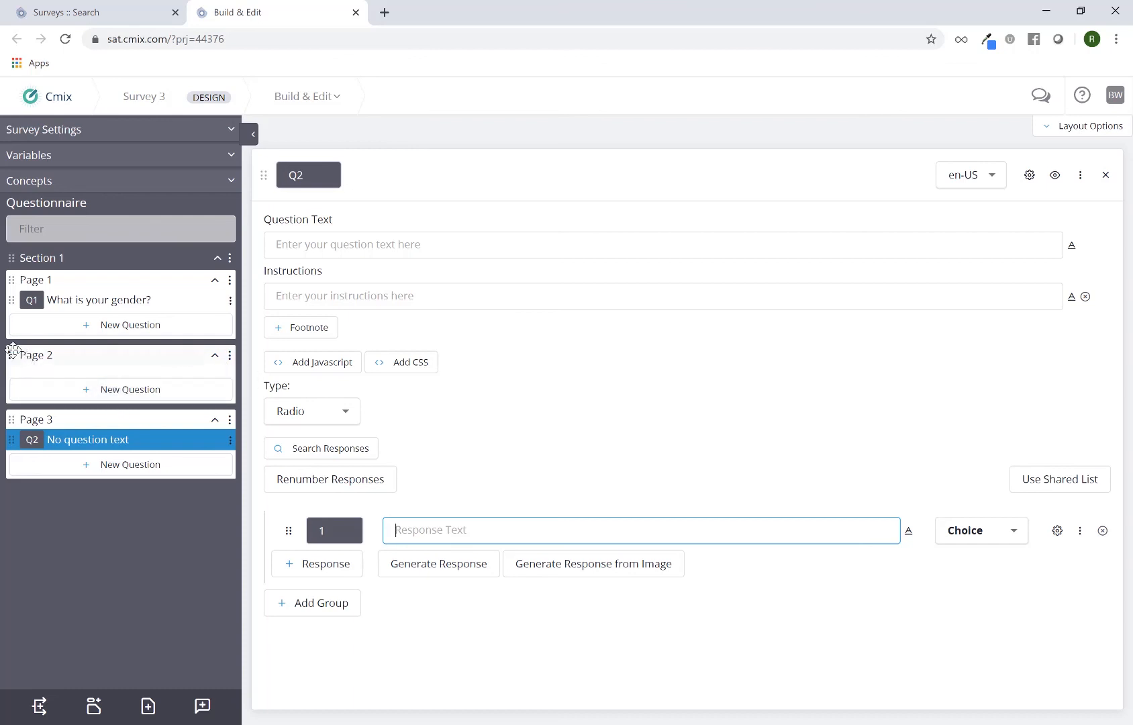
Move the empty Page 2 below the page holding Q2, trying Q2 on Page 1 before returning it to Page 2.
drag(12, 352, 32, 476)
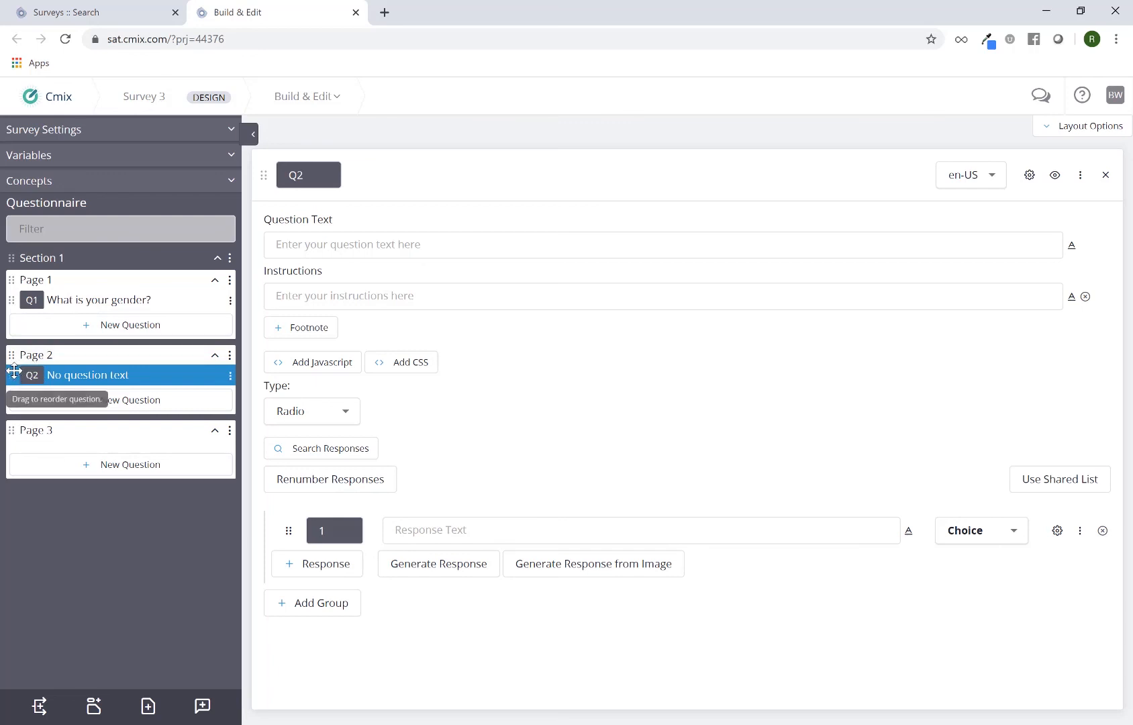
drag(15, 372, 12, 319)
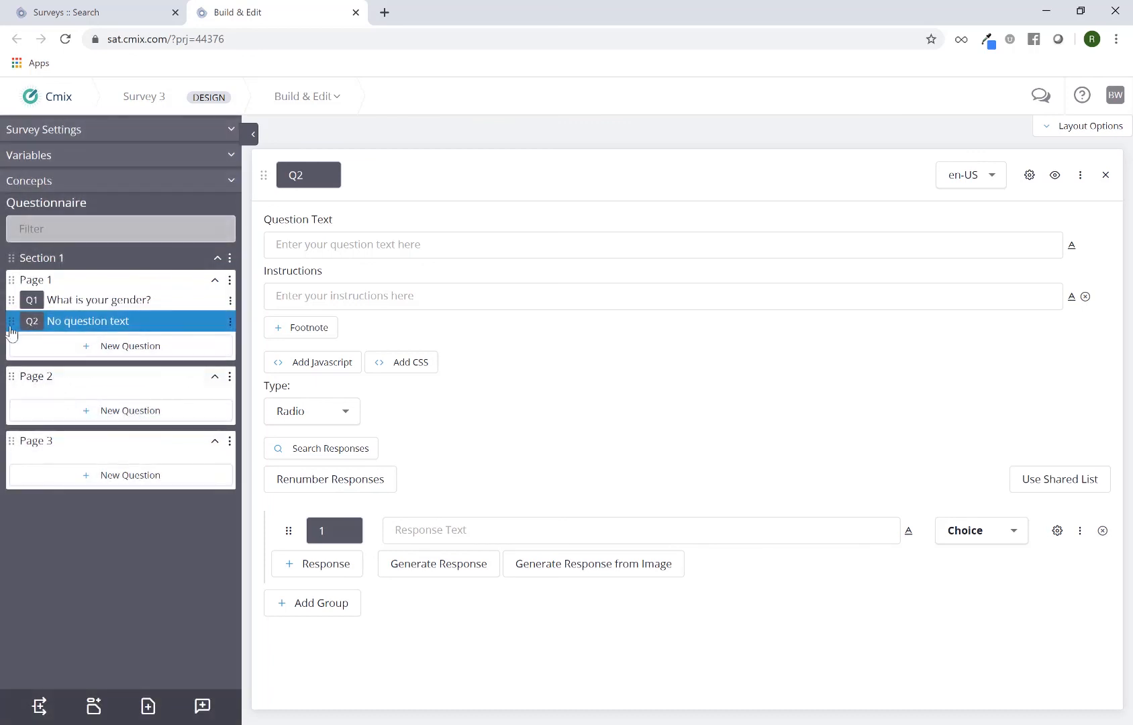
drag(12, 323, 26, 391)
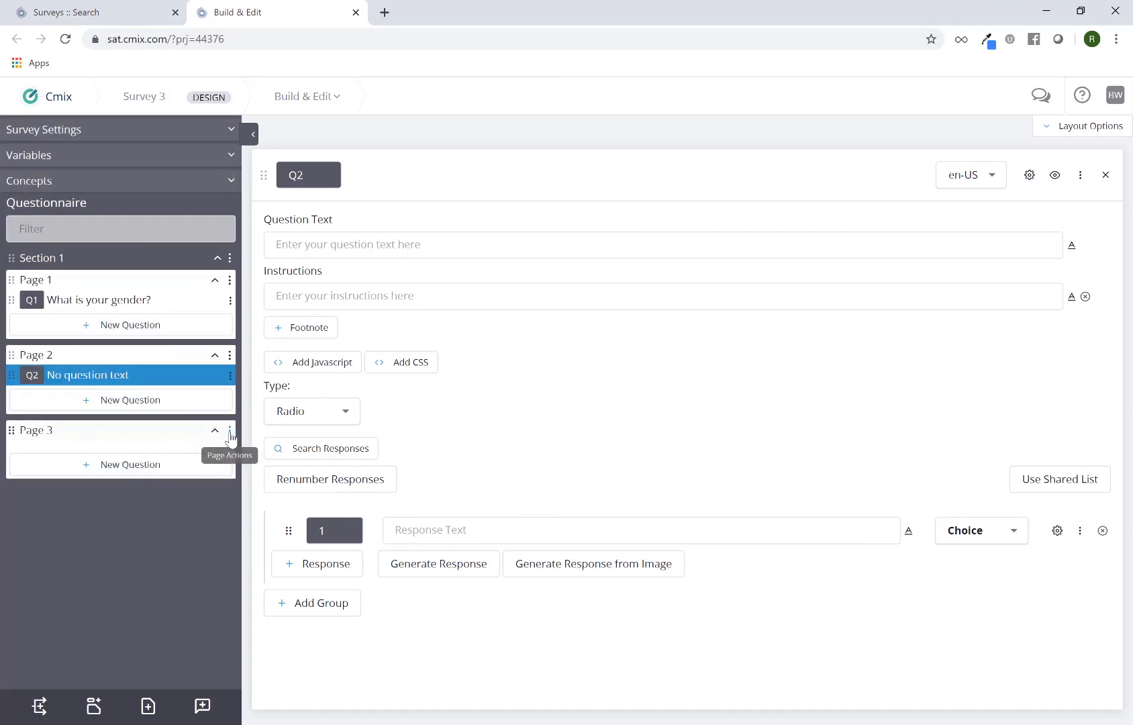
Delete the empty Page 3 from the questionnaire.
click(230, 435)
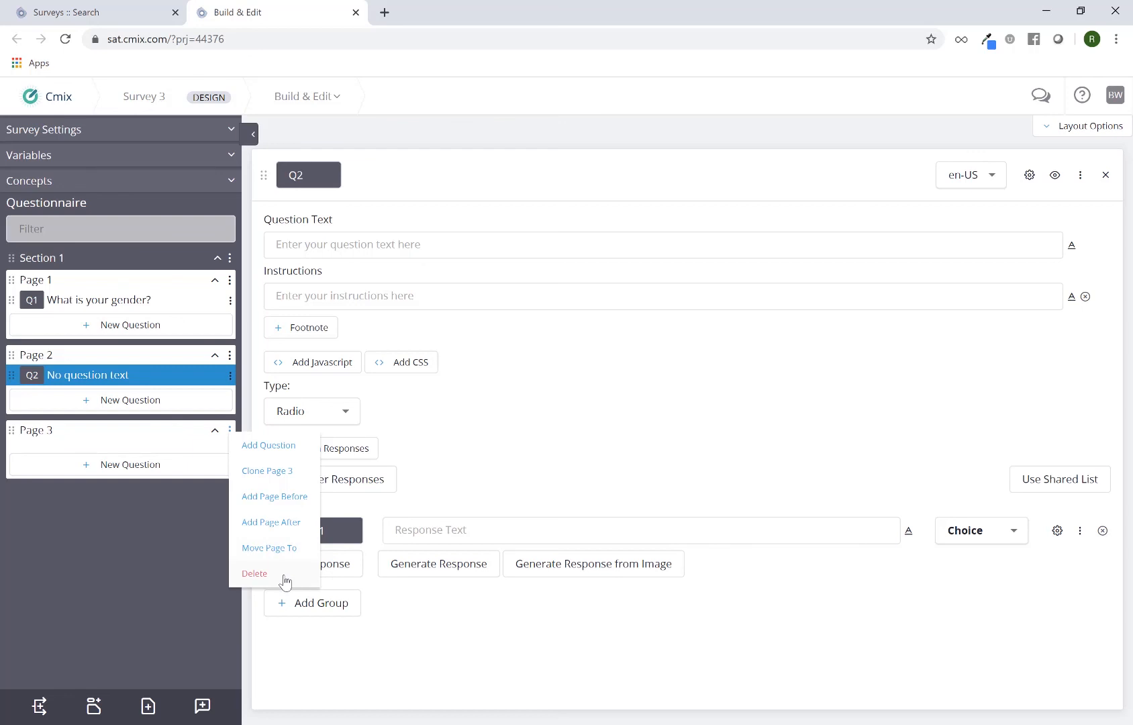
click(255, 574)
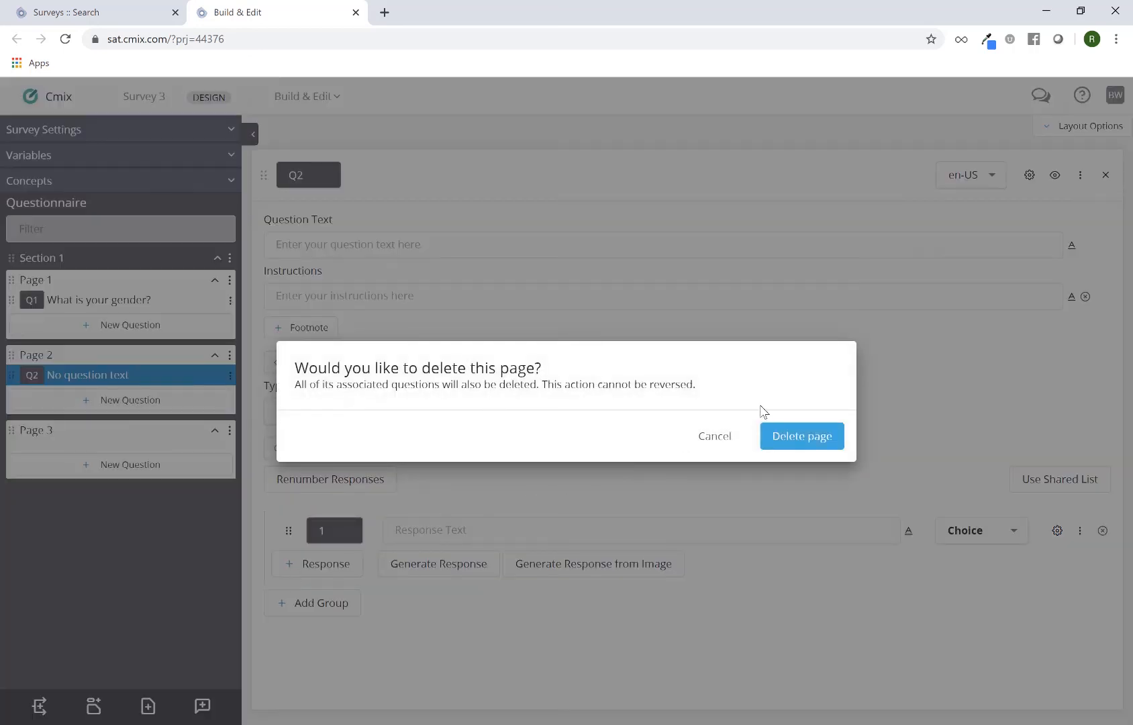
click(787, 442)
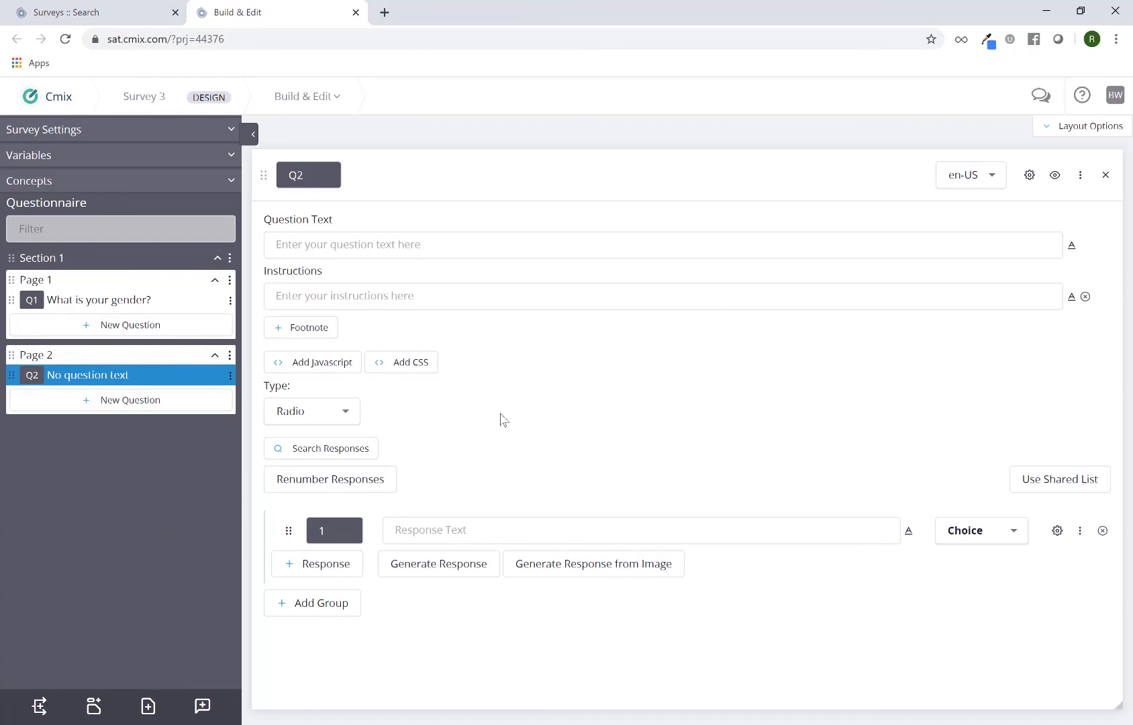
Rename question Q2 on Page 2 as Q2a.
click(310, 176)
text(a)
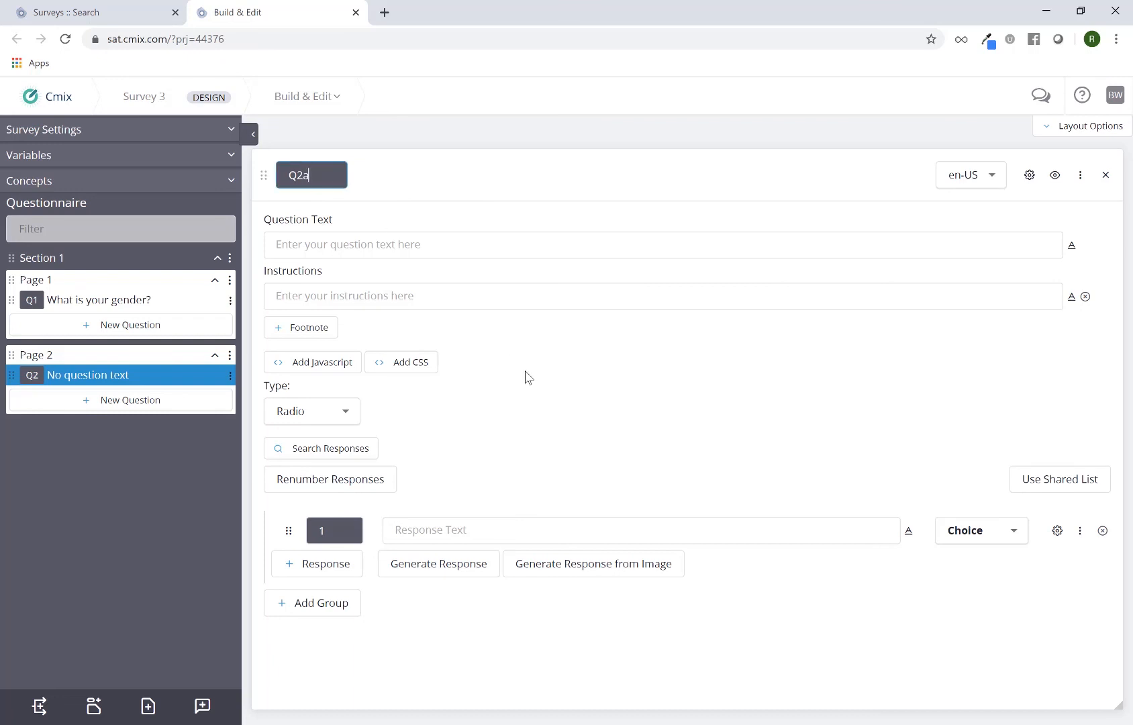
click(528, 377)
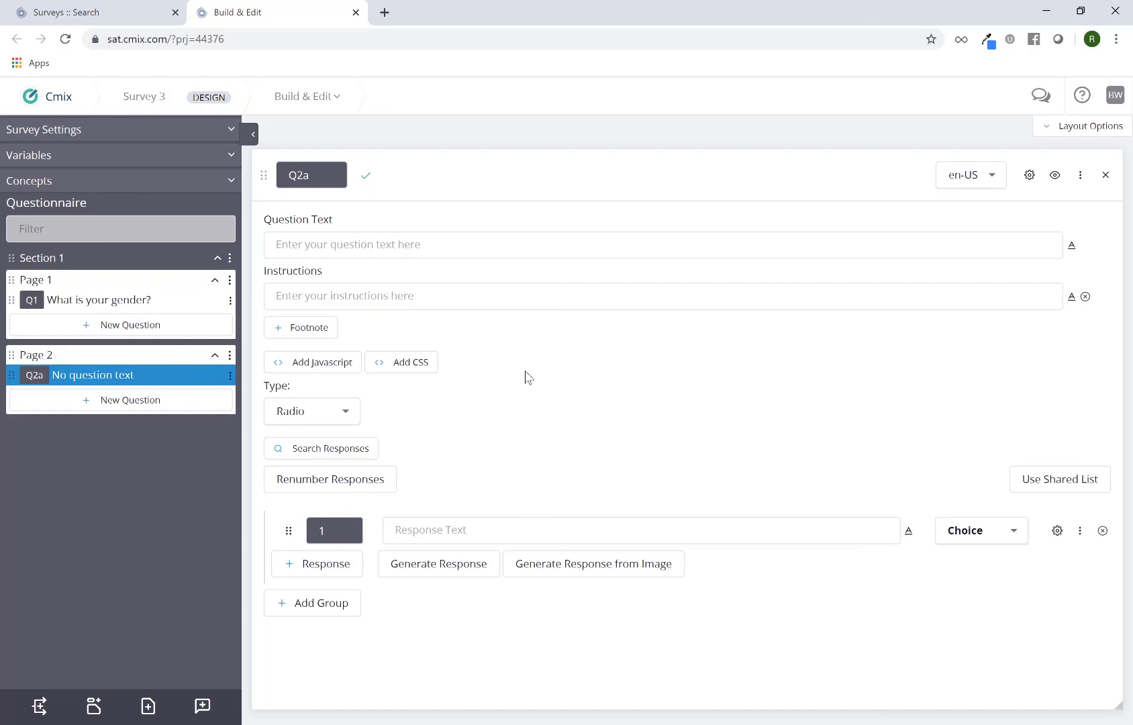
click(202, 706)
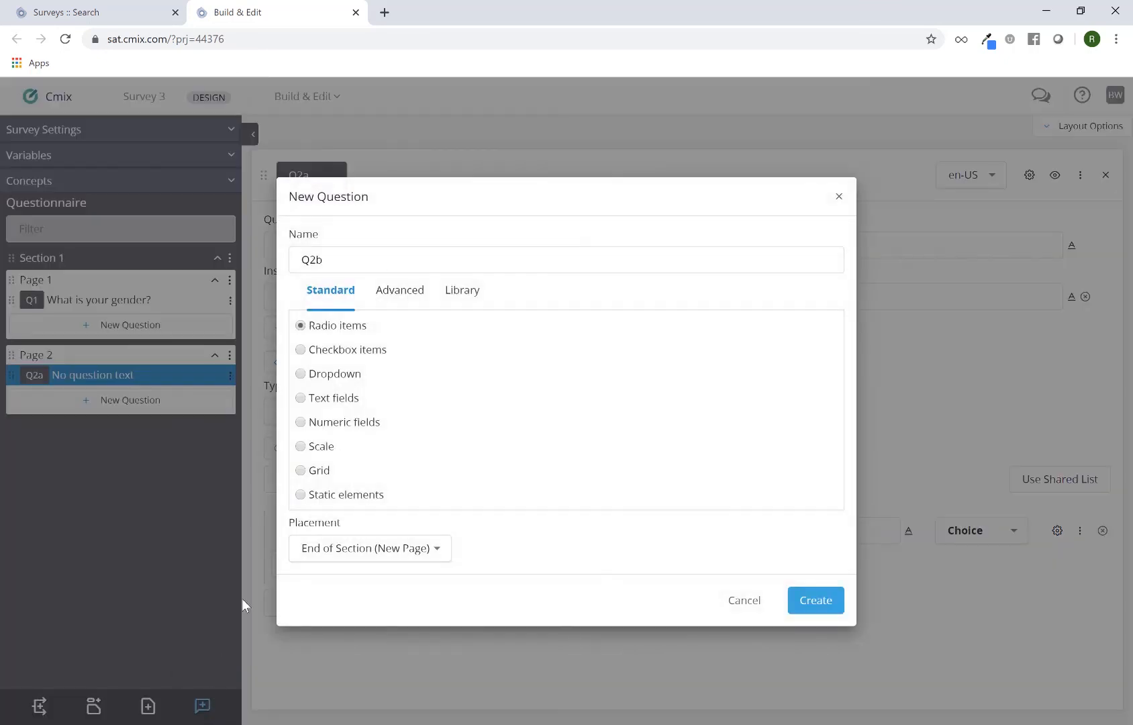
double_click(340, 260)
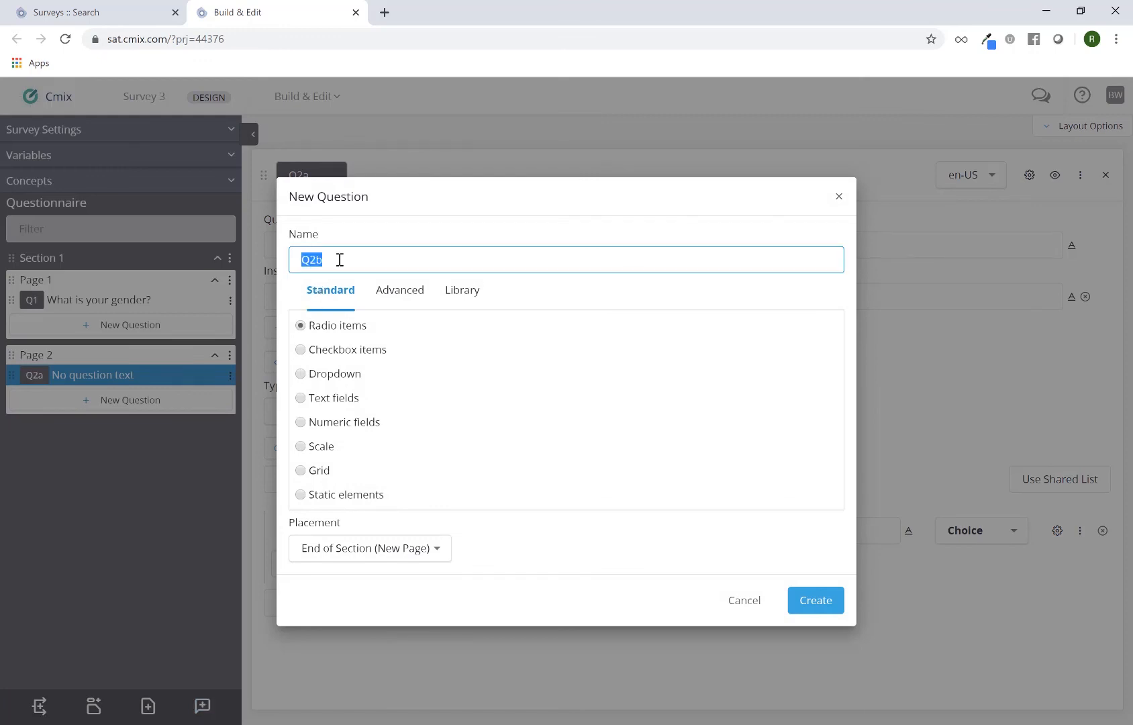
click(335, 259)
drag(313, 260, 333, 259)
text(3)
click(740, 603)
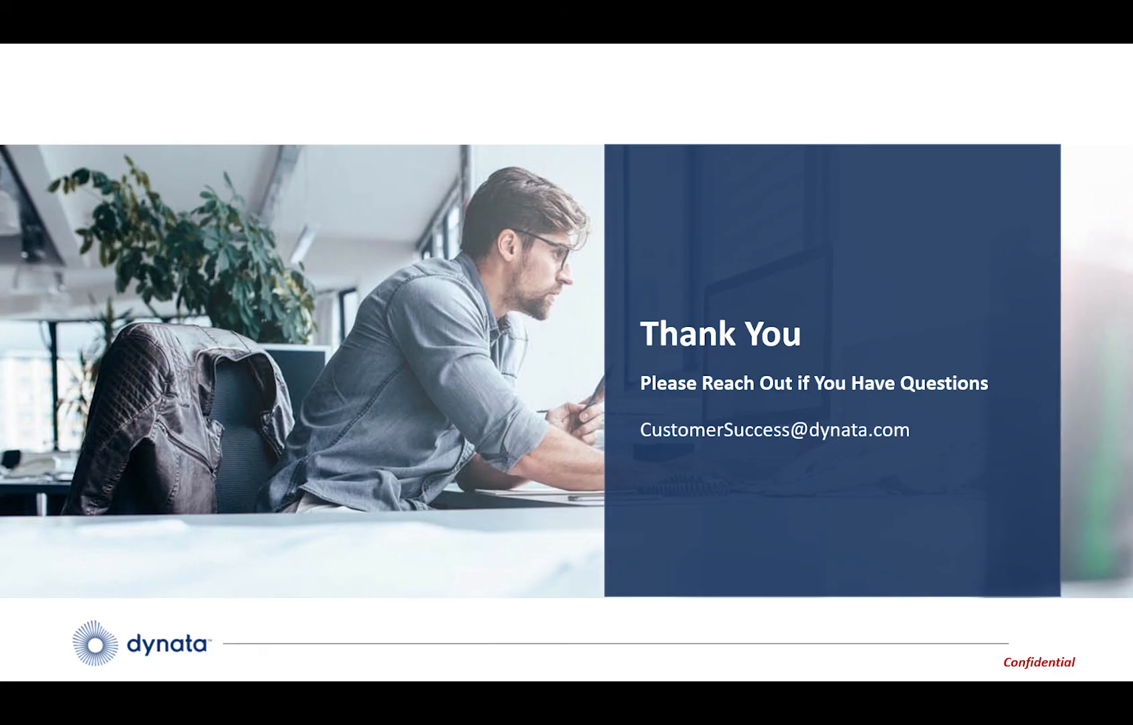